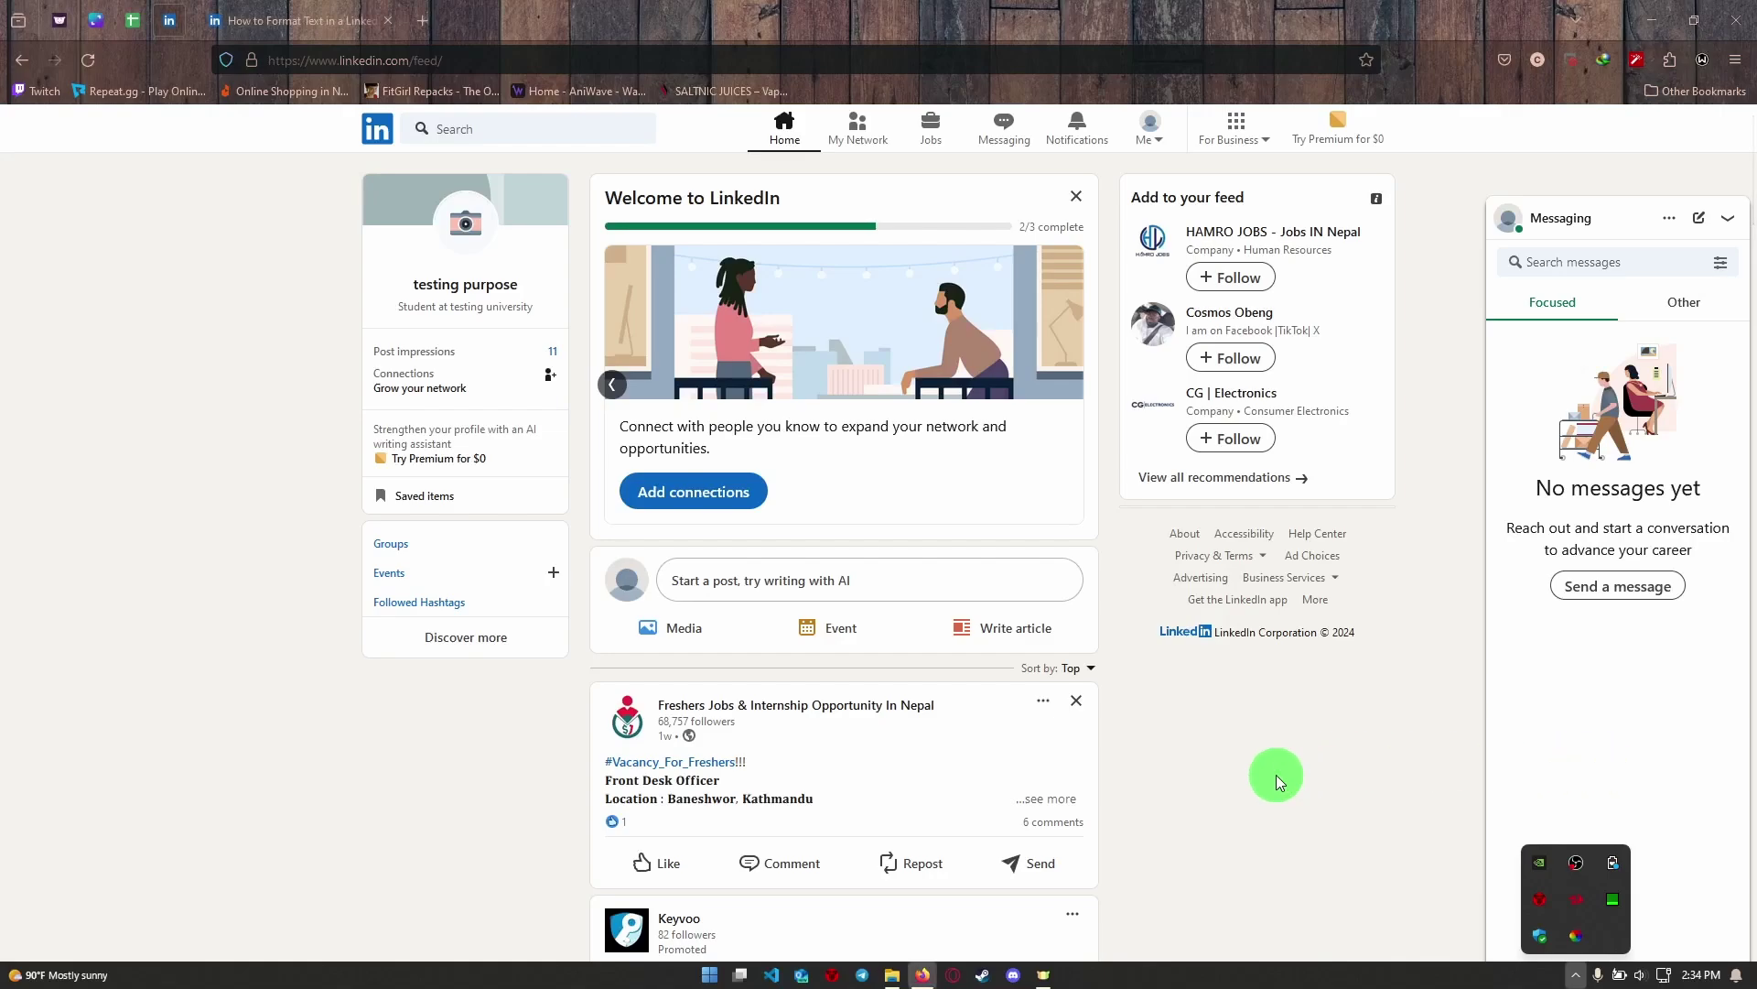
# Start a throwaway test post and select its text to look for a bold option
pyautogui.click(1275, 775)
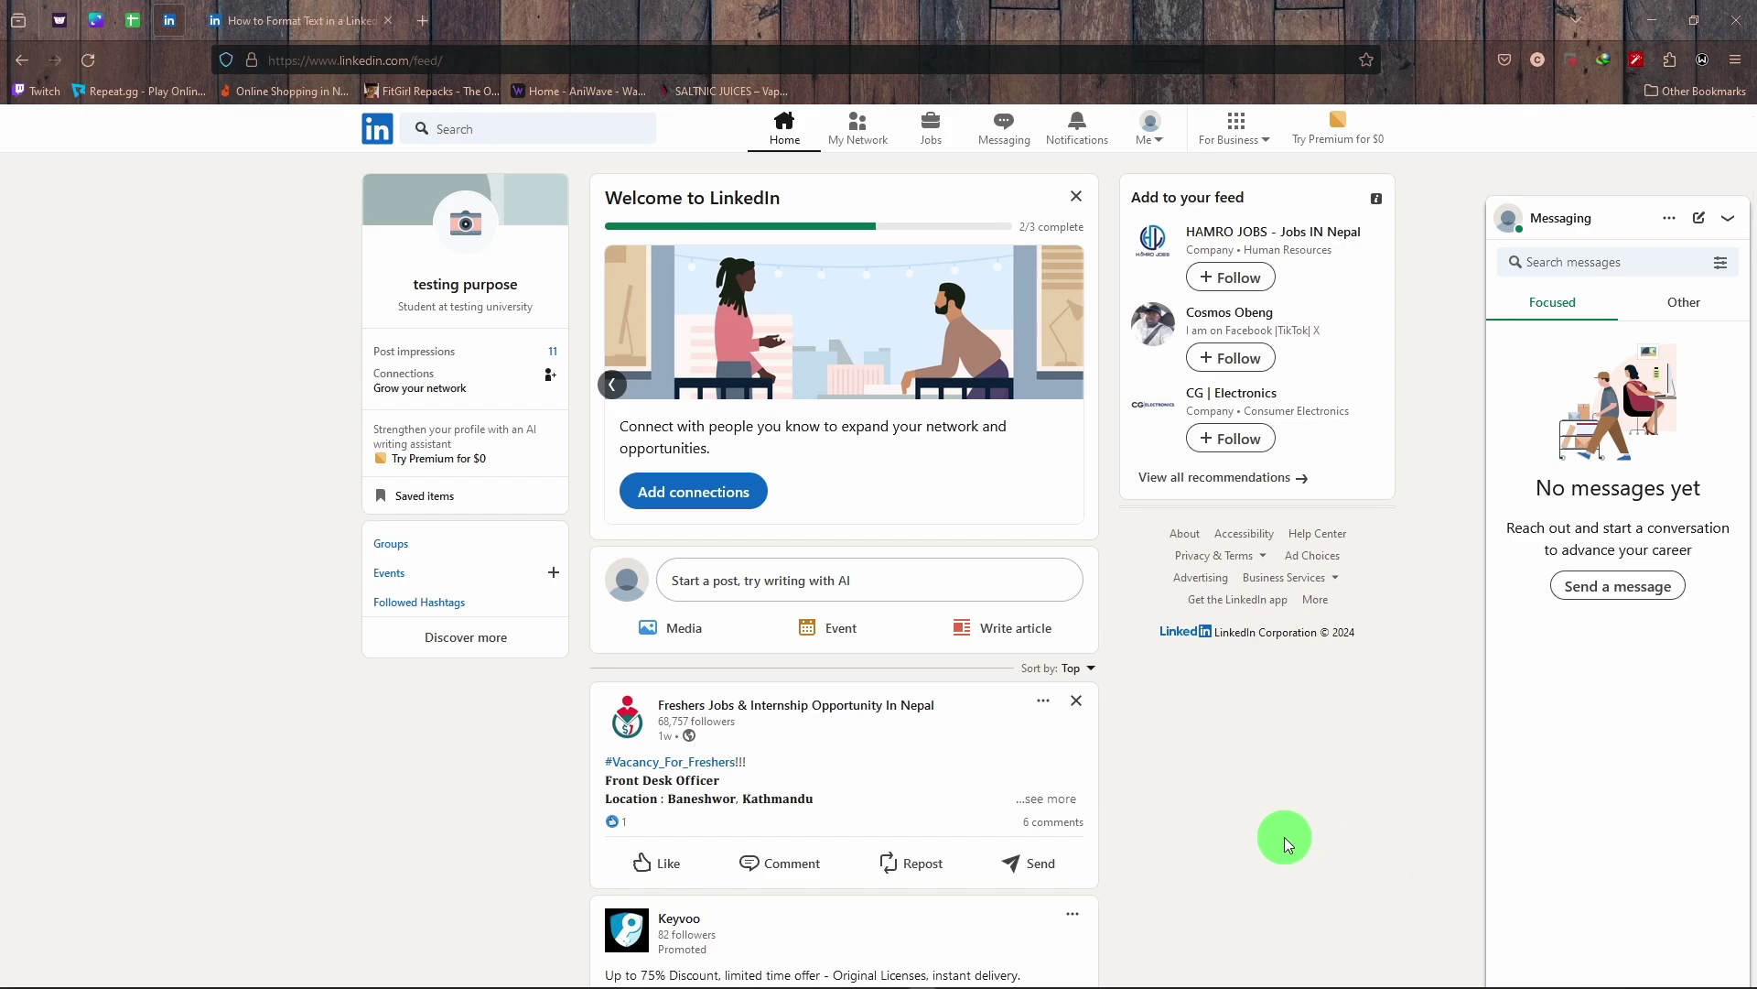
pyautogui.click(901, 589)
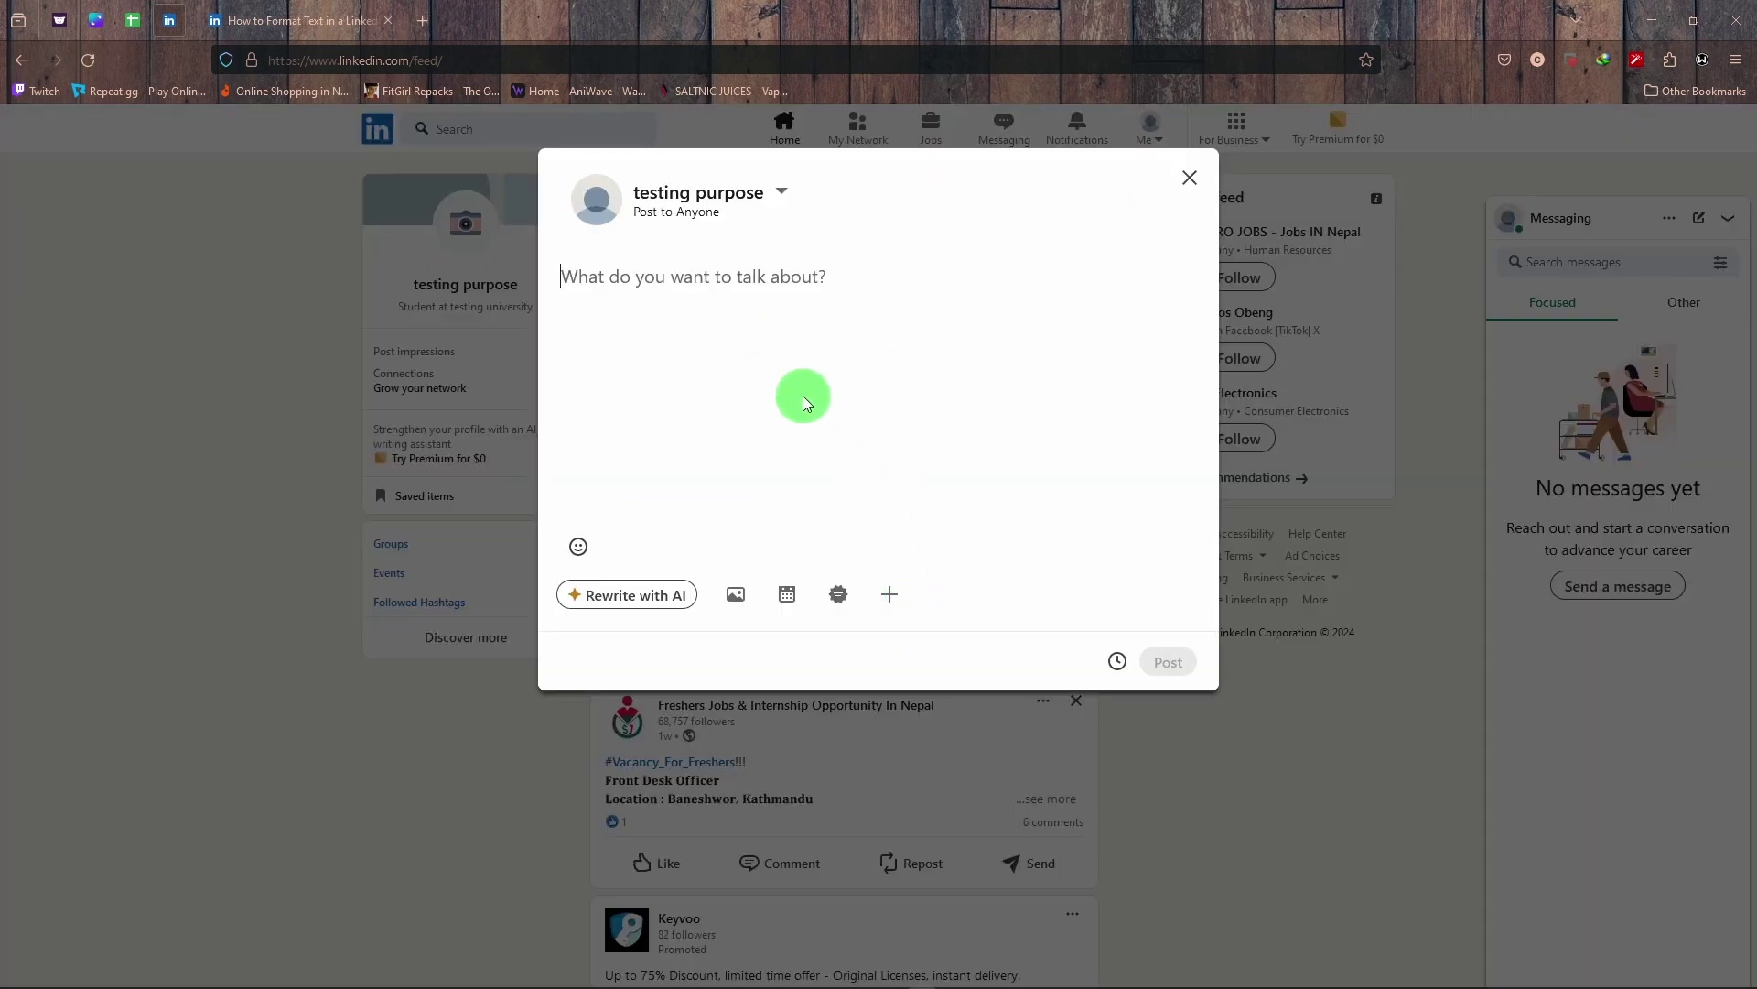
pyautogui.write('dsdasasf')
pyautogui.moveTo(628, 278); pyautogui.dragTo(563, 283)
pyautogui.click(561, 288)
# Check the emoji picker and the '+' add menu for formatting, then close the composer
pyautogui.click(578, 547)
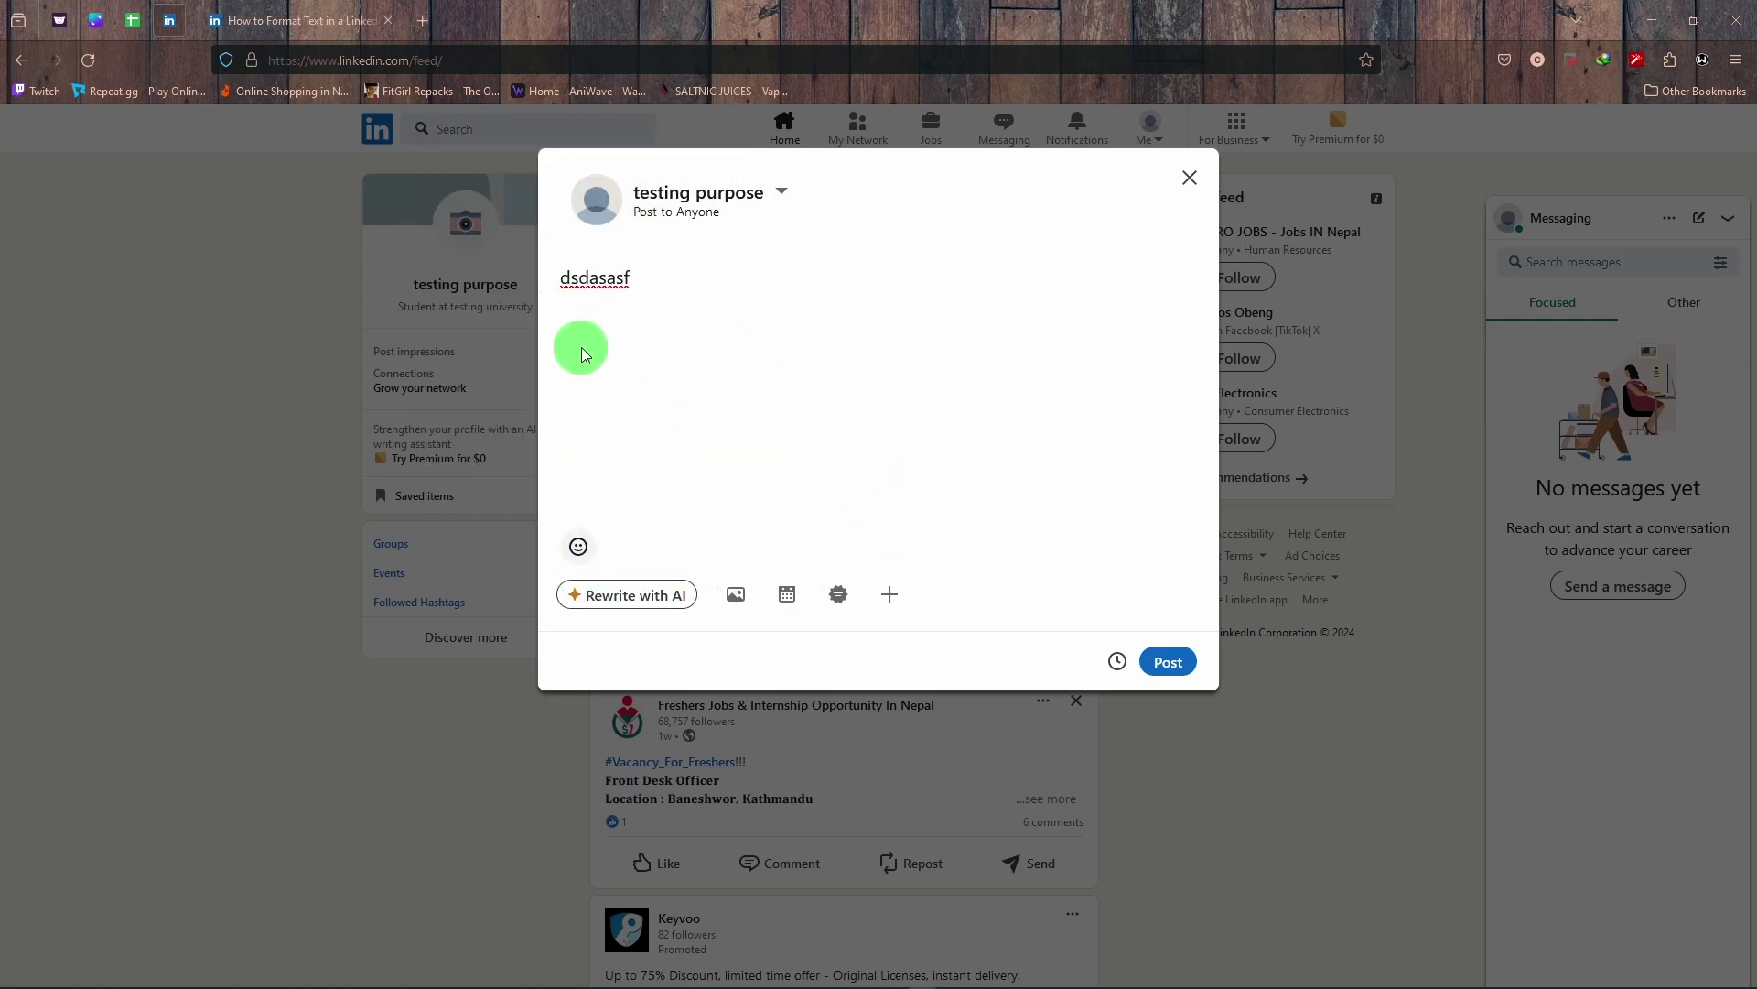
pyautogui.click(578, 549)
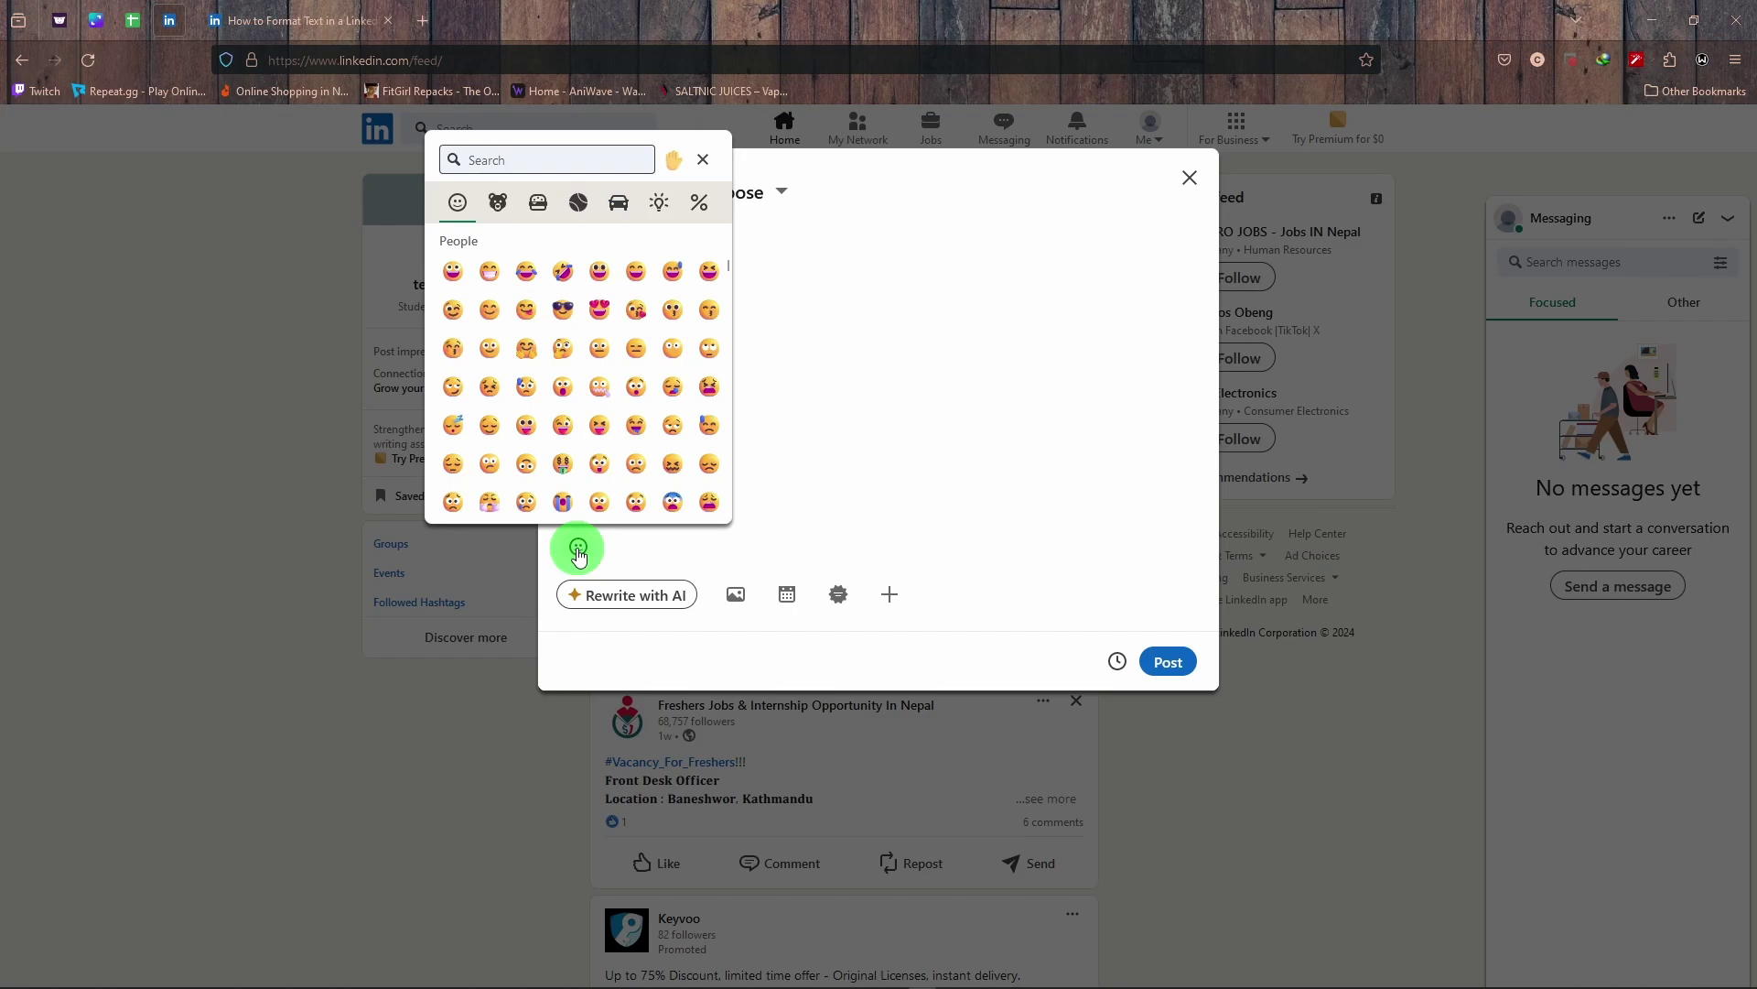
pyautogui.click(687, 286)
pyautogui.moveTo(632, 279); pyautogui.dragTo(551, 282)
pyautogui.click(896, 535)
pyautogui.click(889, 594)
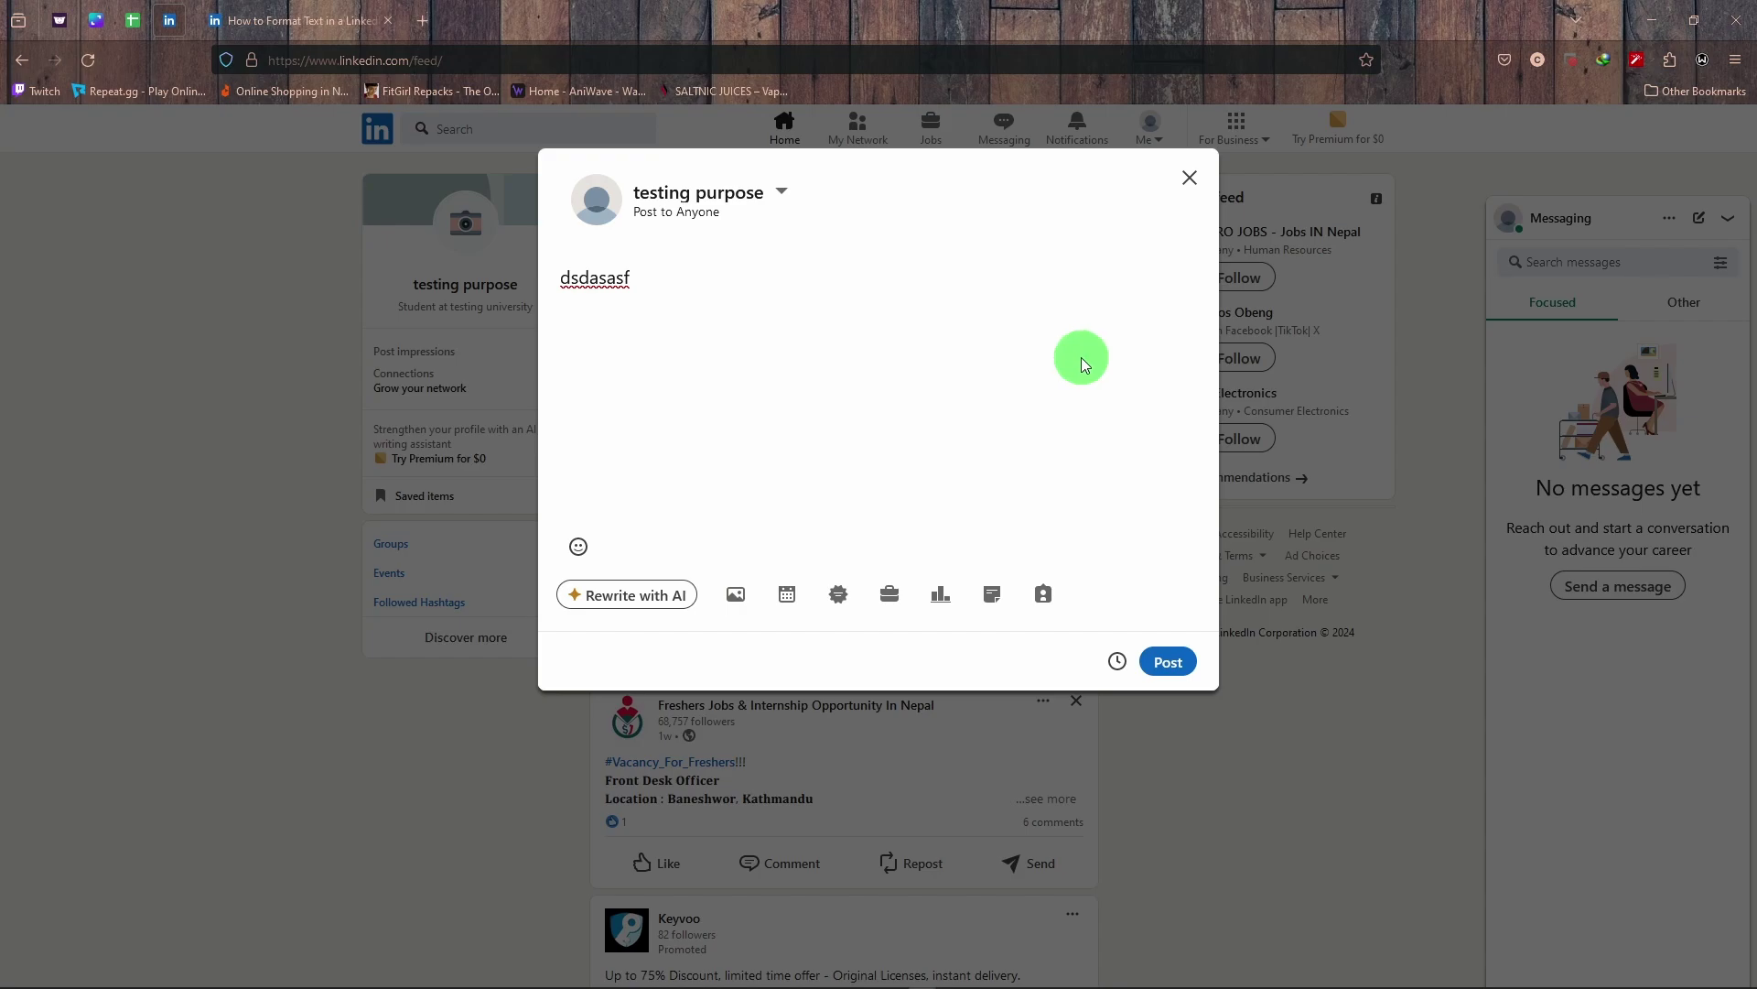
pyautogui.click(1190, 183)
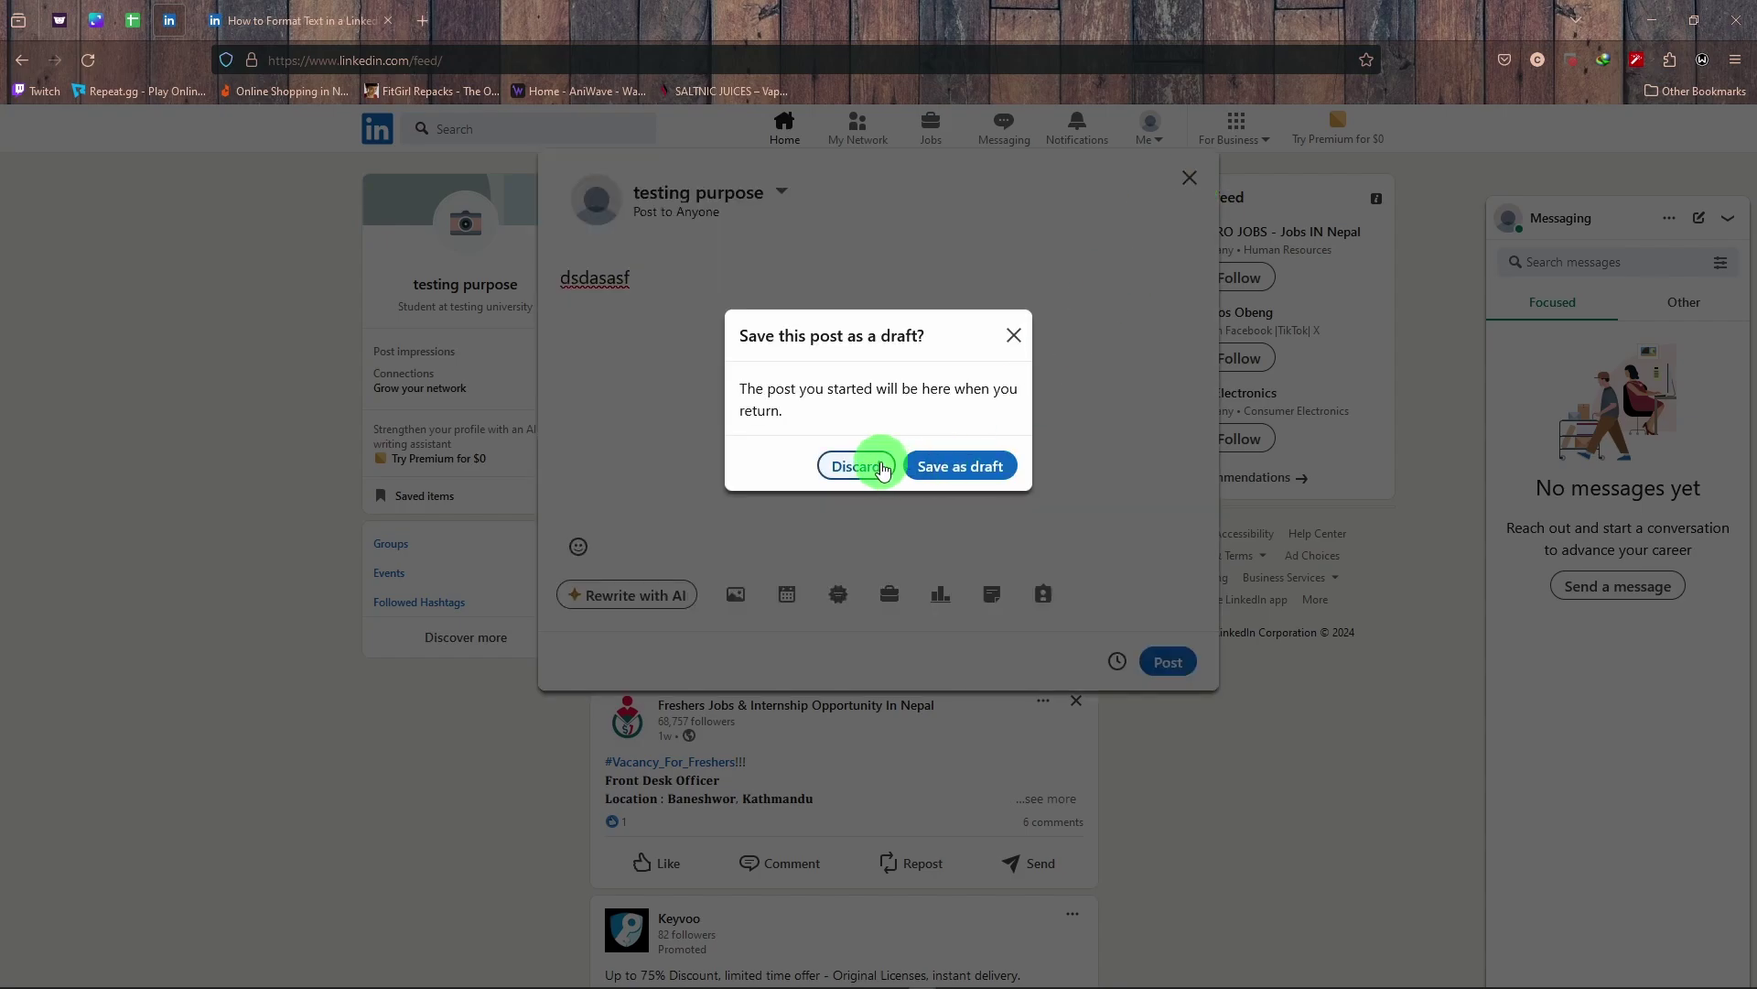
# Discard the test draft, reopen and close the empty composer, then return to the article
pyautogui.click(877, 466)
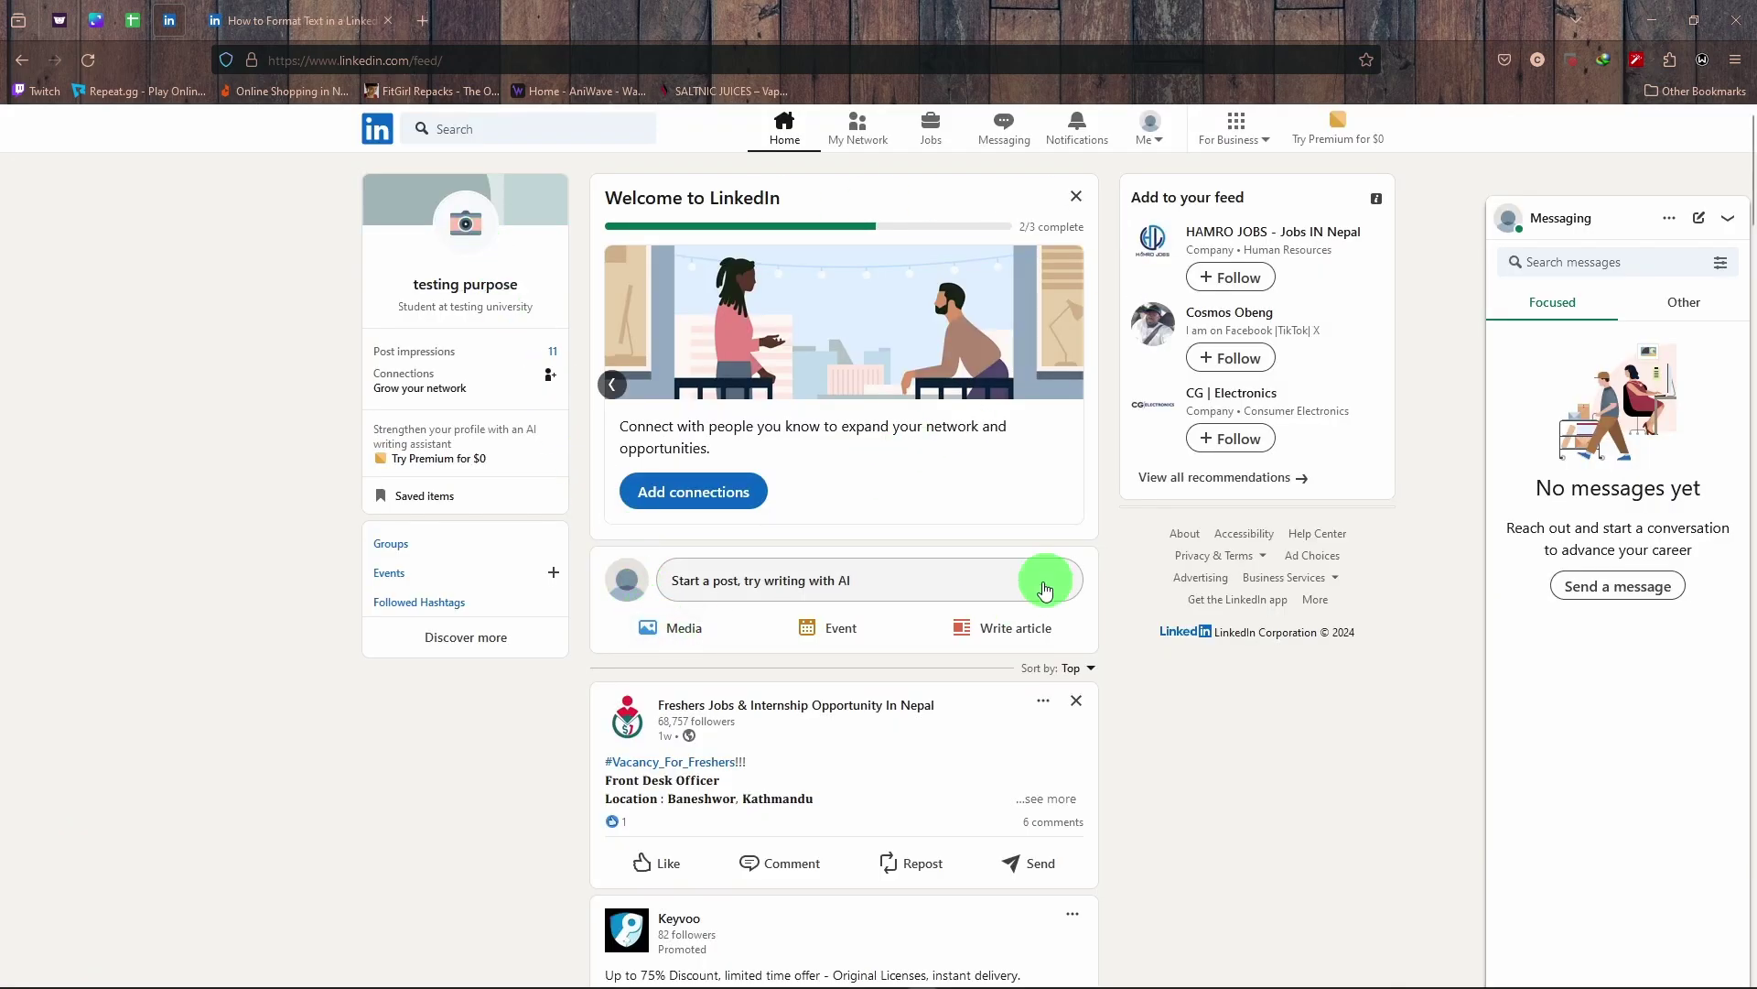
pyautogui.click(859, 577)
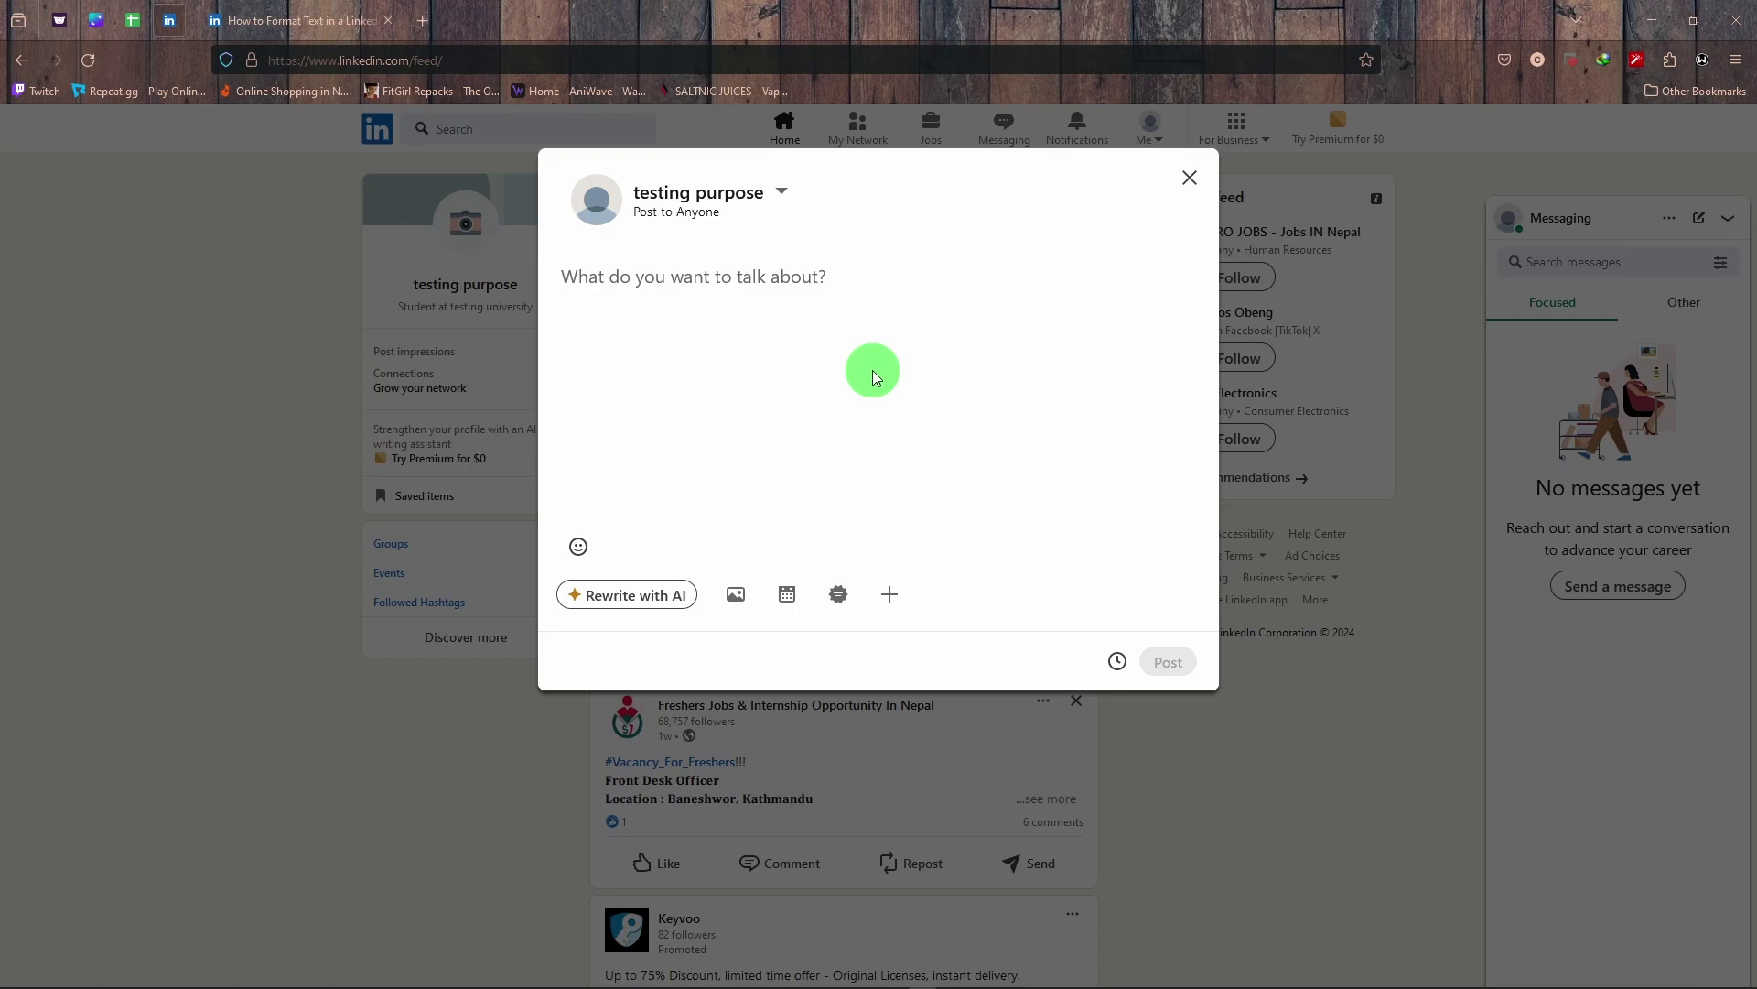
pyautogui.click(1193, 180)
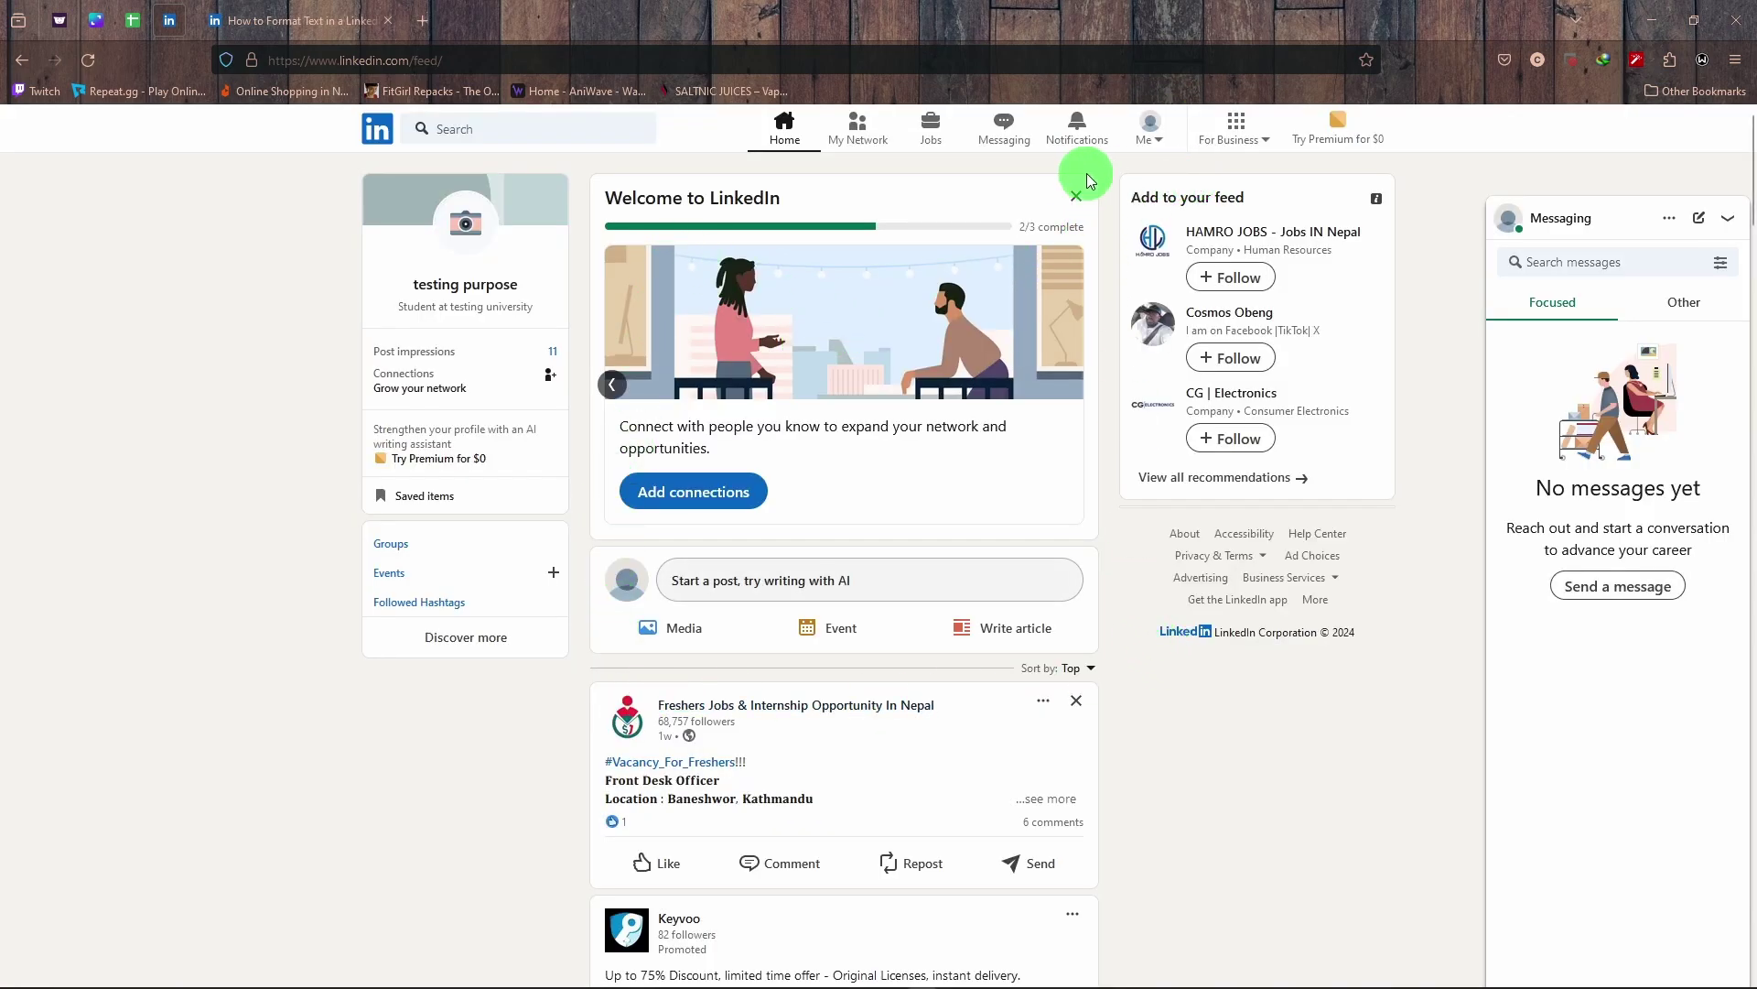
pyautogui.hotkey('alt', 'Left')
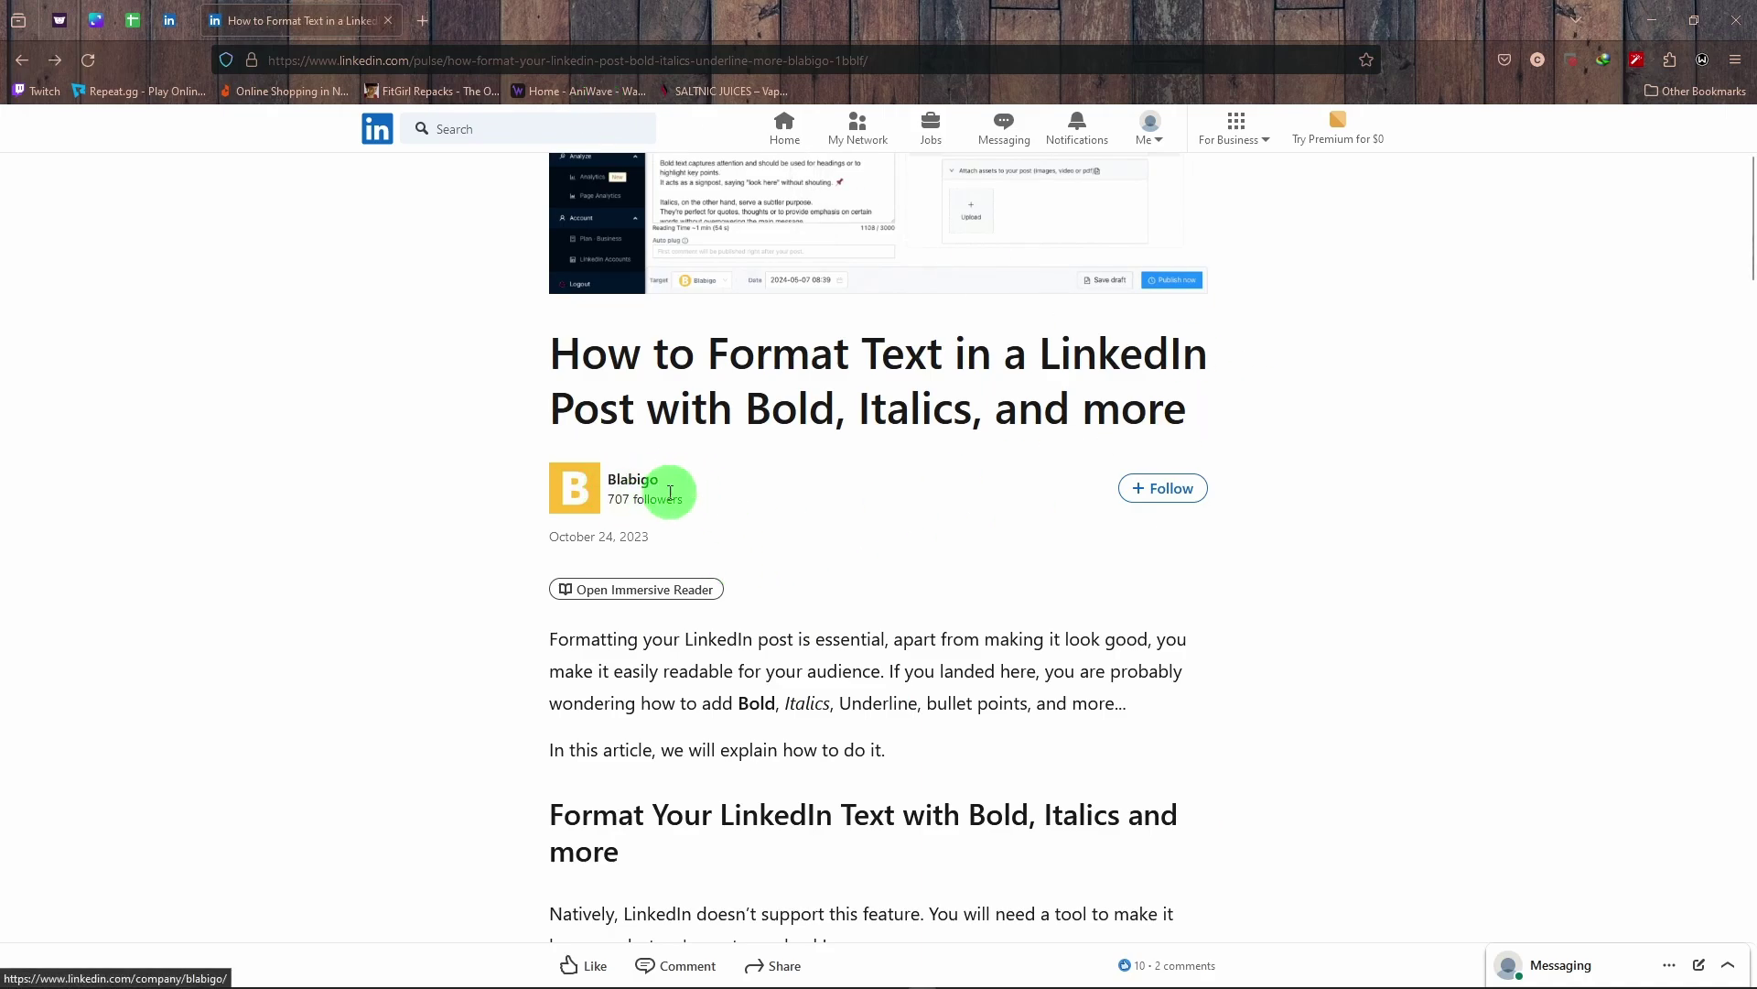
pyautogui.scroll(-3, 855, 549)
pyautogui.scroll(-3, 886, 555)
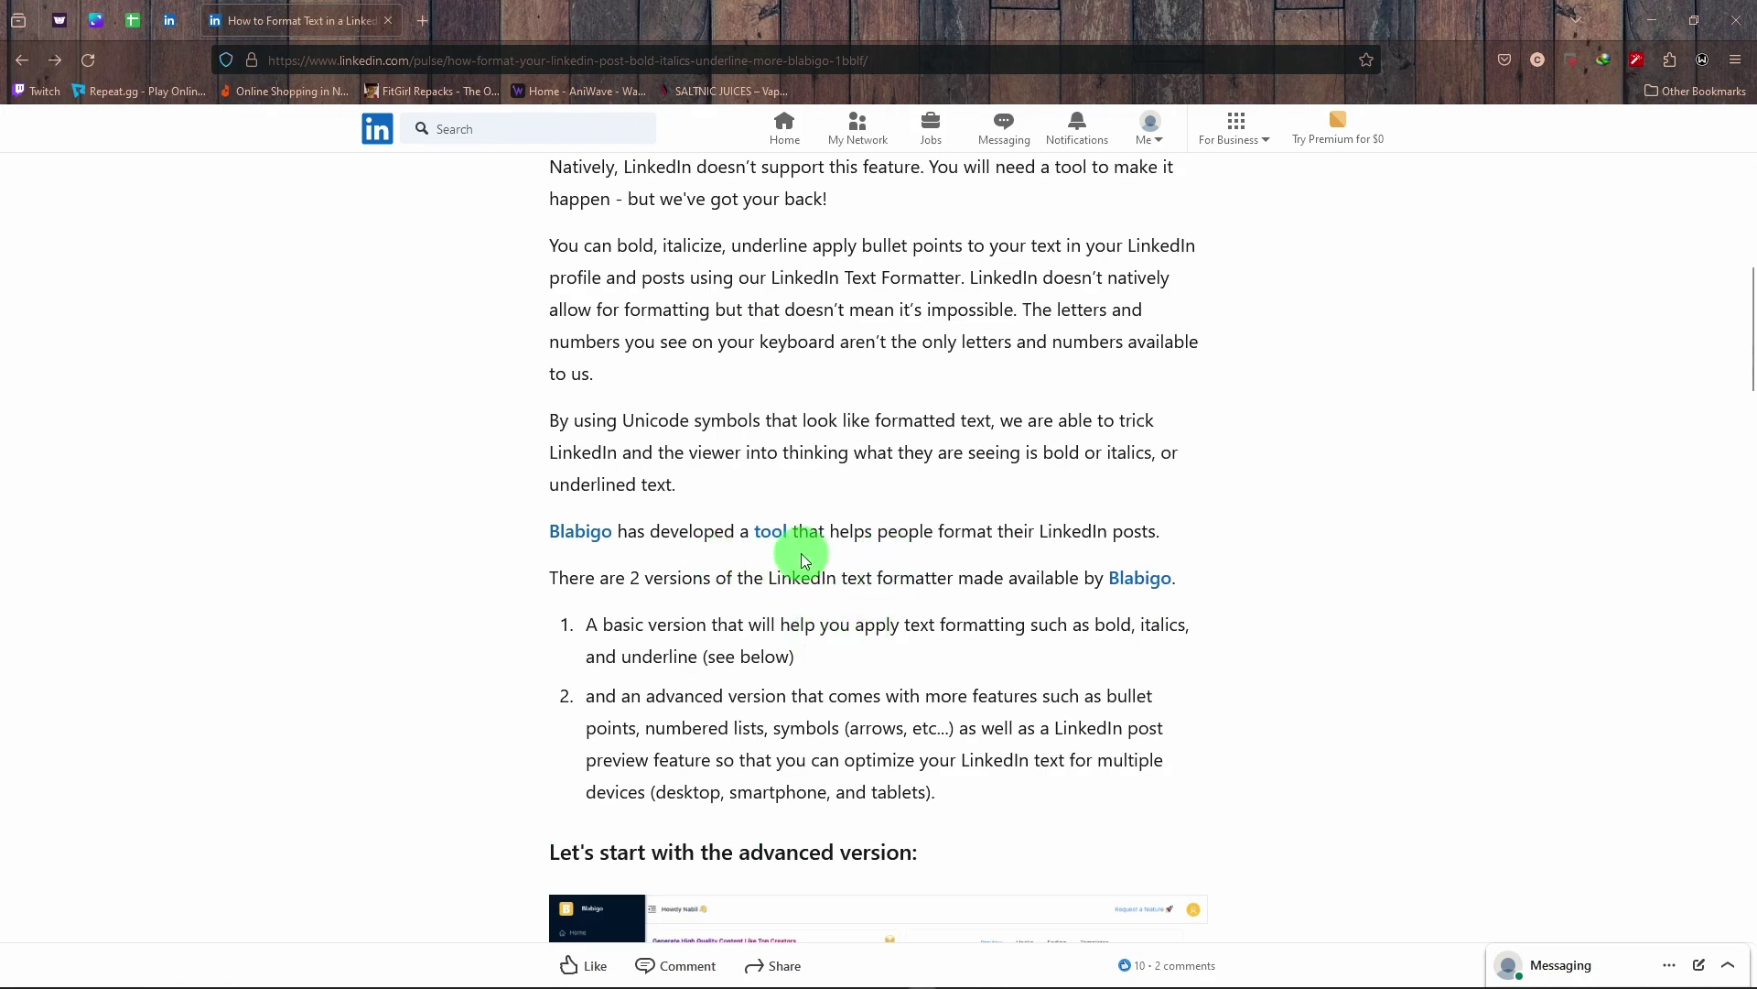
pyautogui.moveTo(941, 532); pyautogui.dragTo(1077, 534)
pyautogui.click(1078, 531)
pyautogui.scroll(-3, 961, 563)
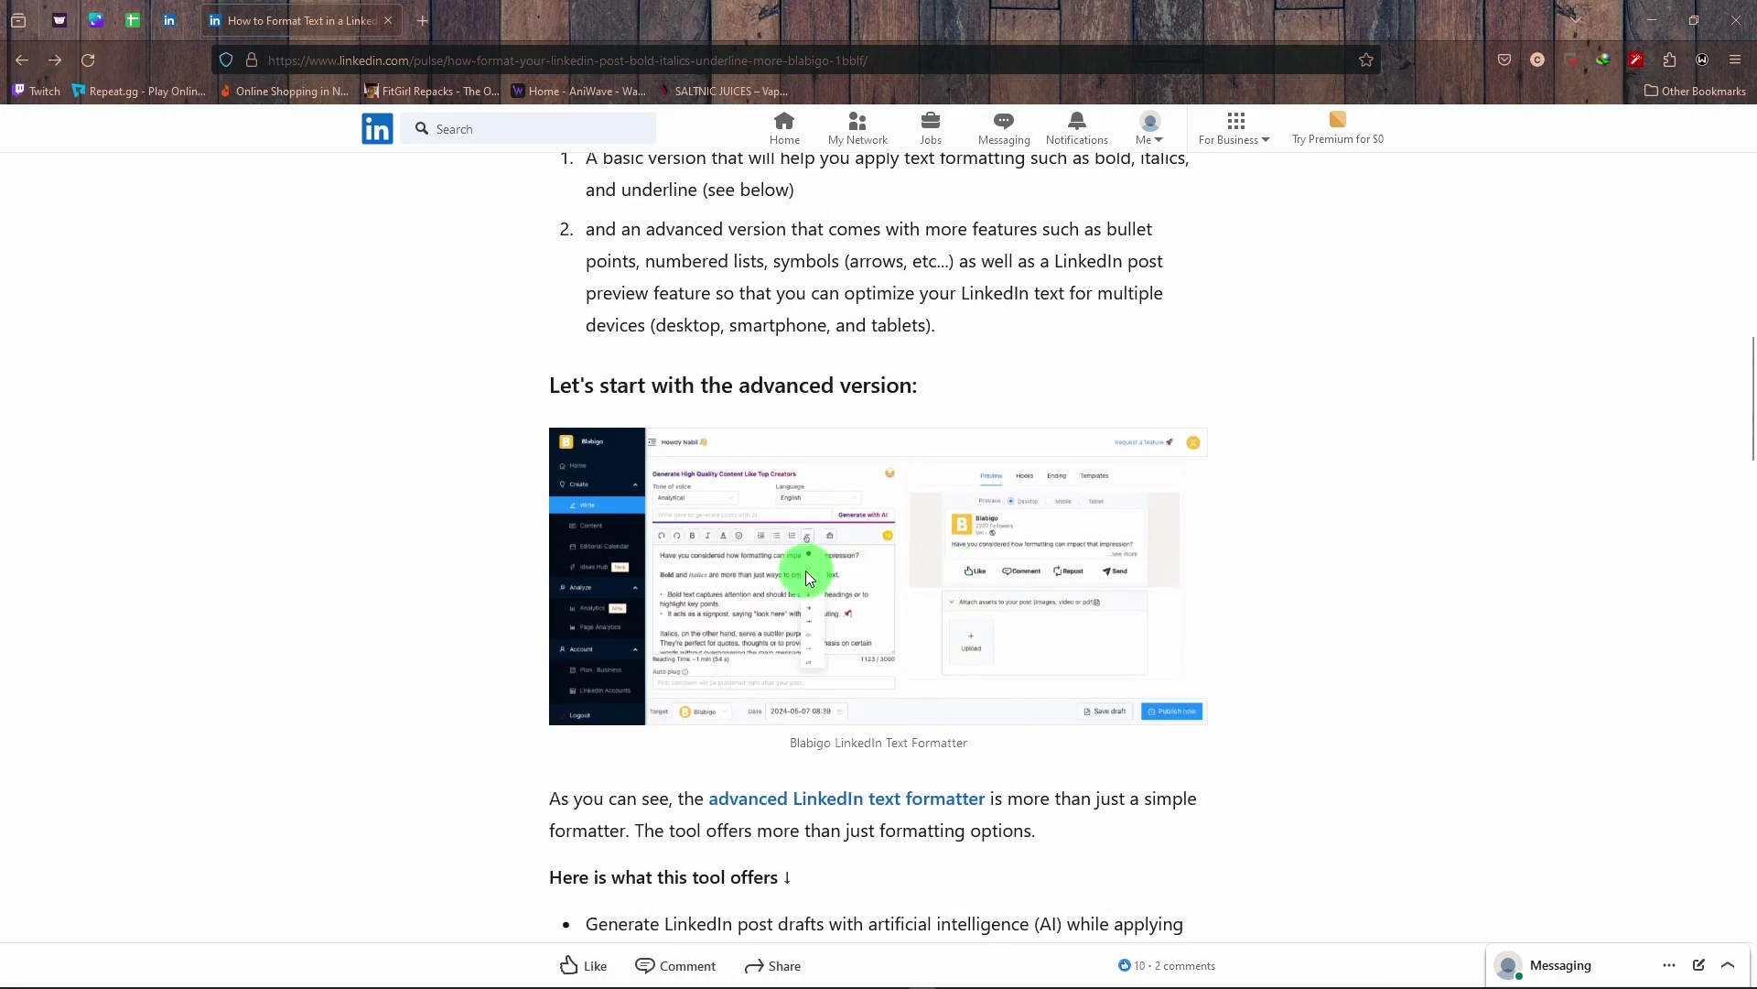
pyautogui.scroll(-1, 919, 566)
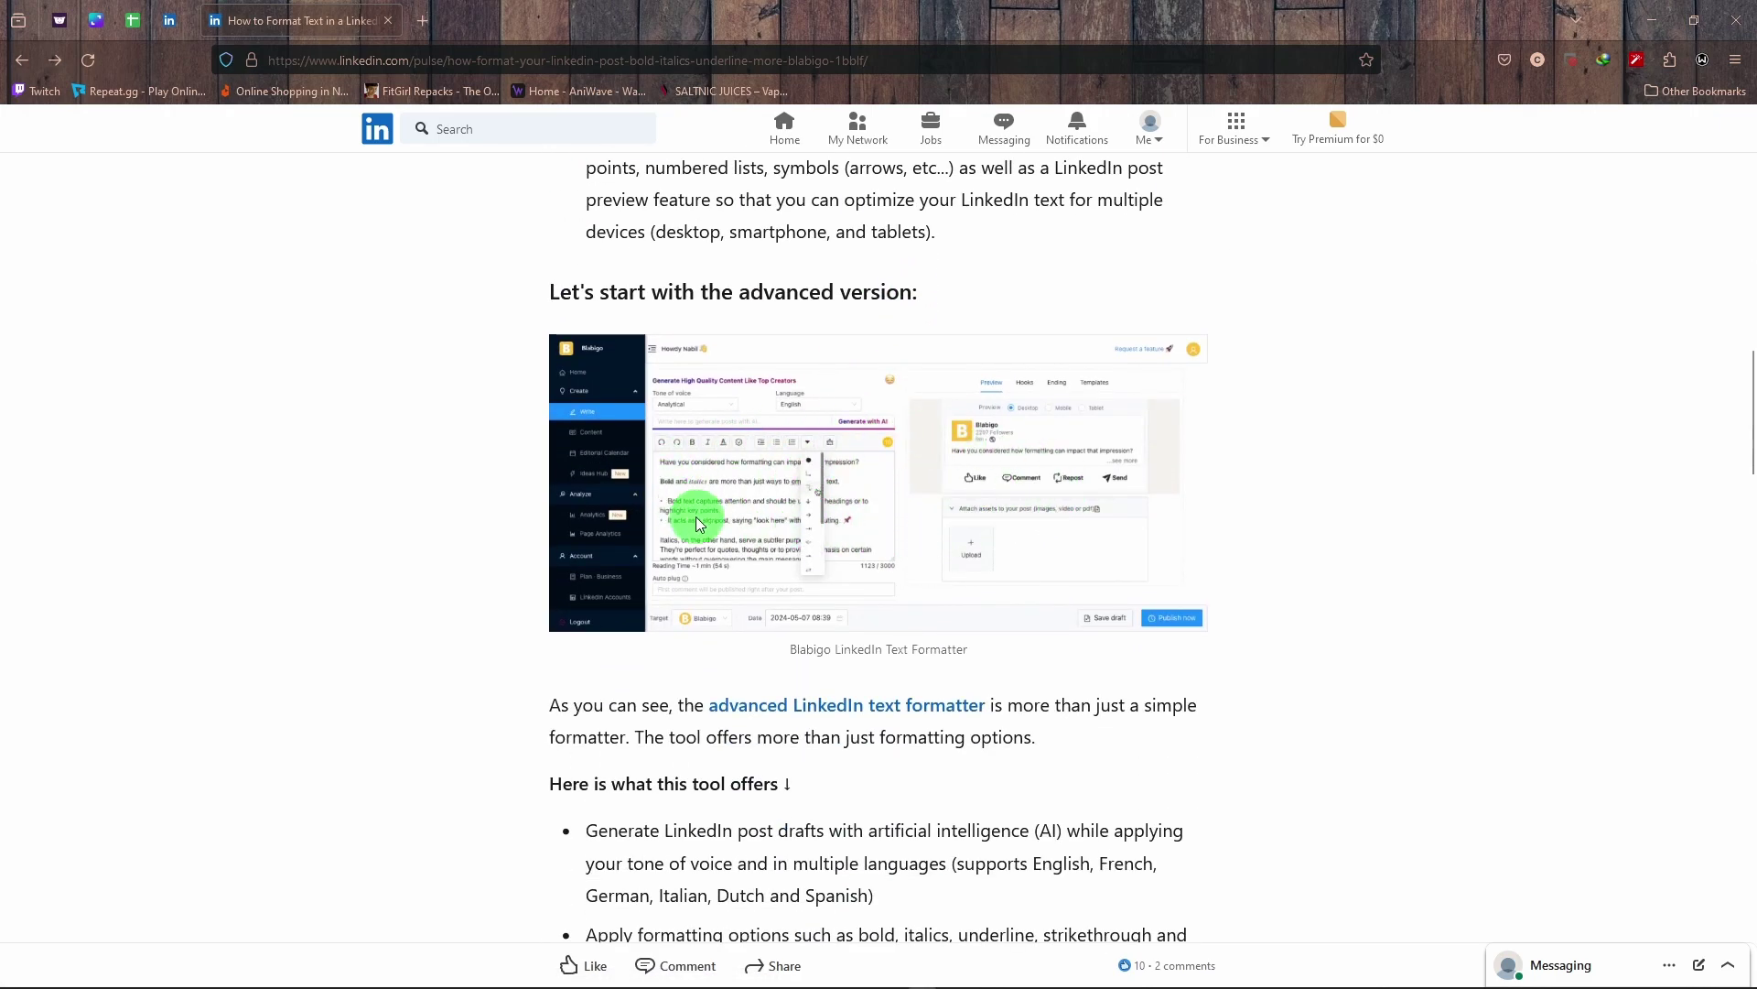
pyautogui.scroll(4, 1009, 545)
pyautogui.scroll(8, 1005, 539)
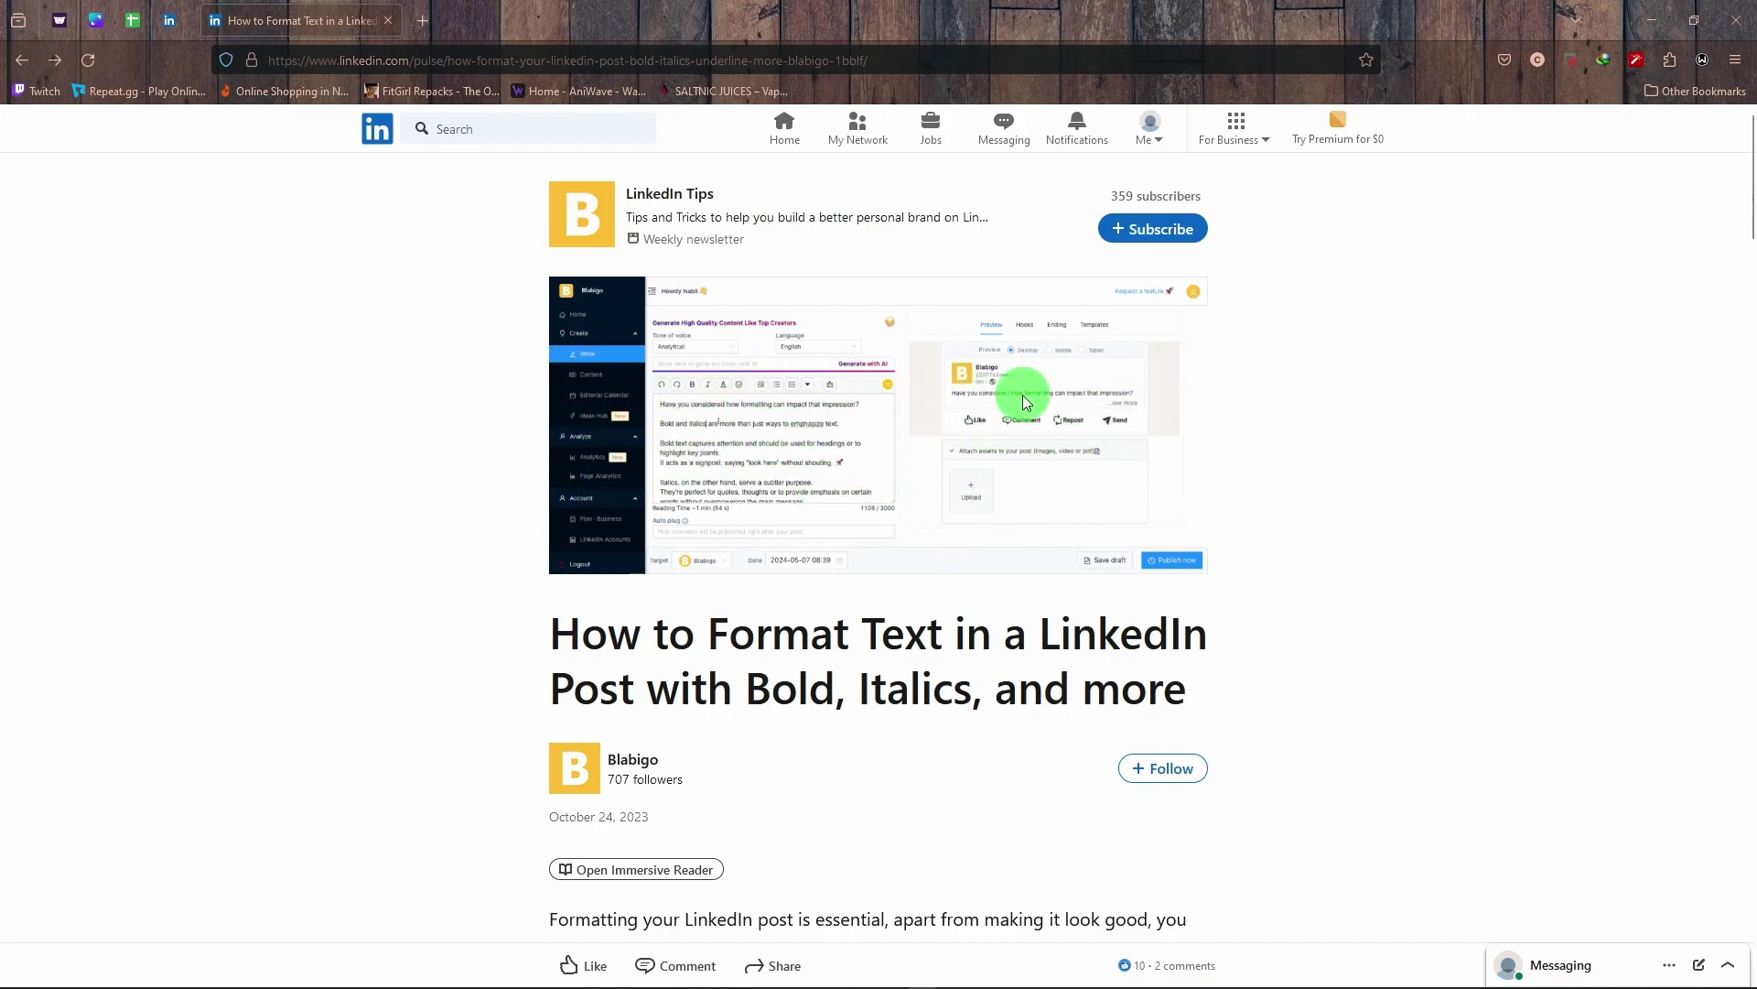
pyautogui.scroll(-4, 808, 474)
pyautogui.scroll(-5, 930, 409)
pyautogui.scroll(-5, 805, 487)
pyautogui.scroll(-4, 805, 486)
pyautogui.scroll(-4, 834, 497)
pyautogui.scroll(1, 893, 466)
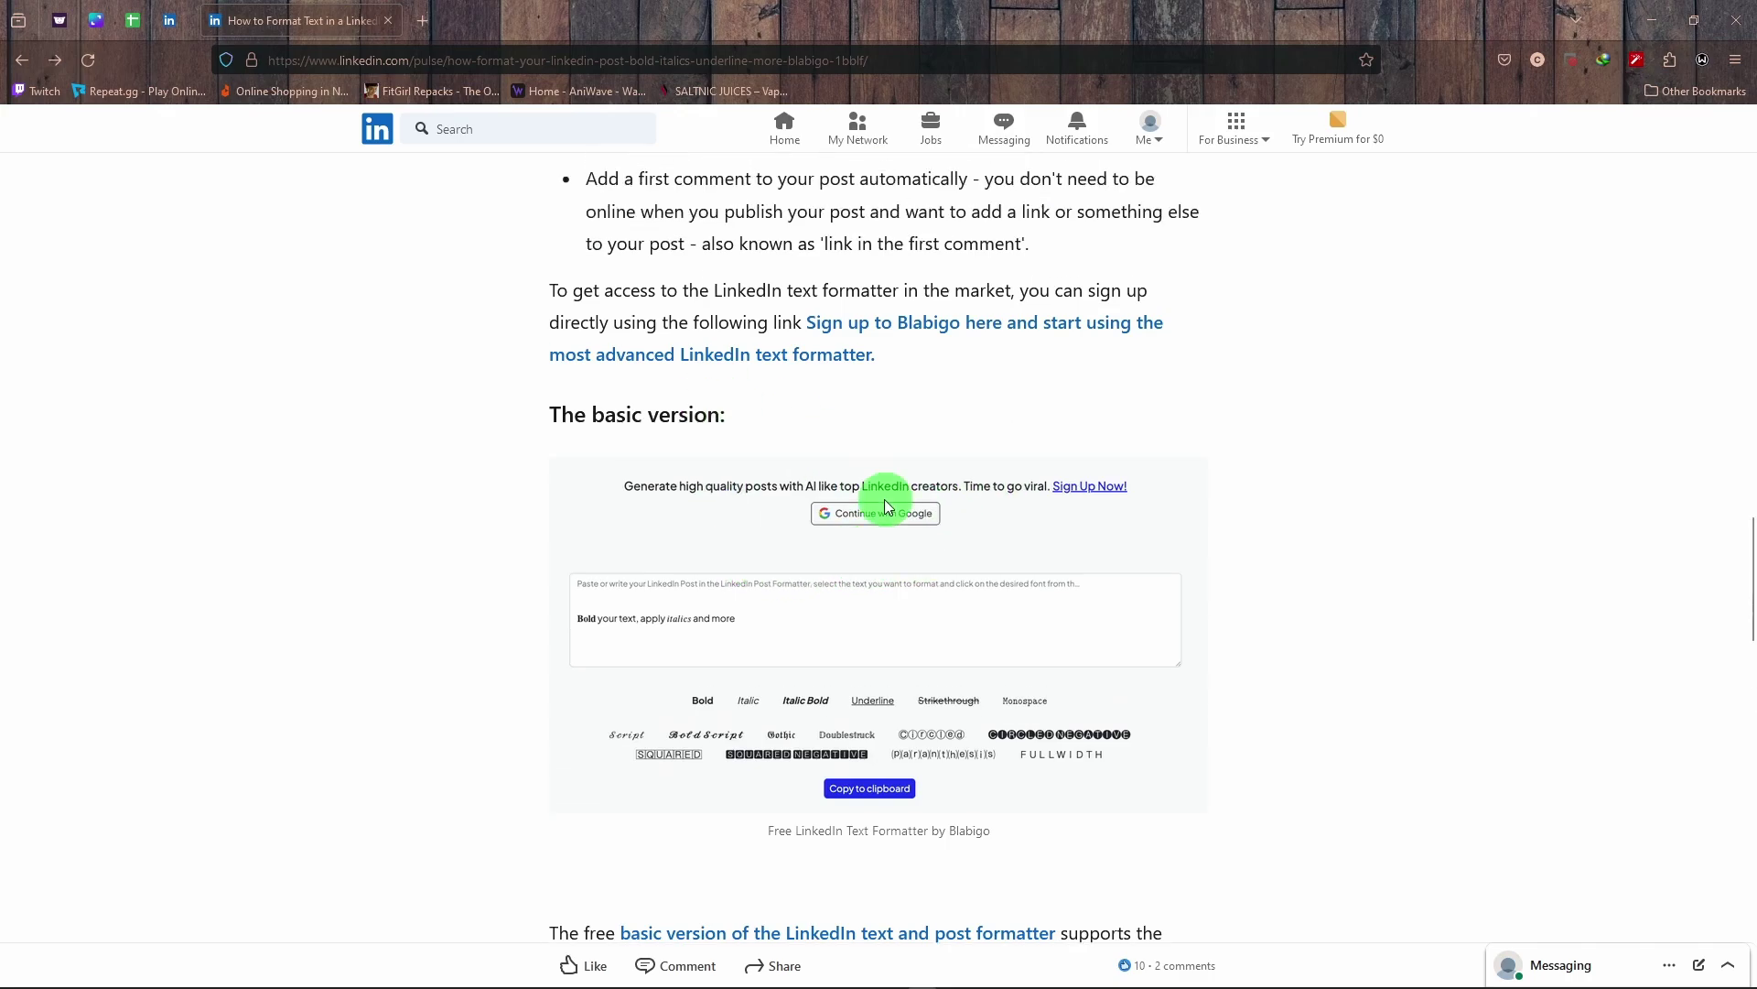
pyautogui.scroll(-4, 953, 510)
pyautogui.scroll(-2, 953, 510)
pyautogui.scroll(7, 958, 514)
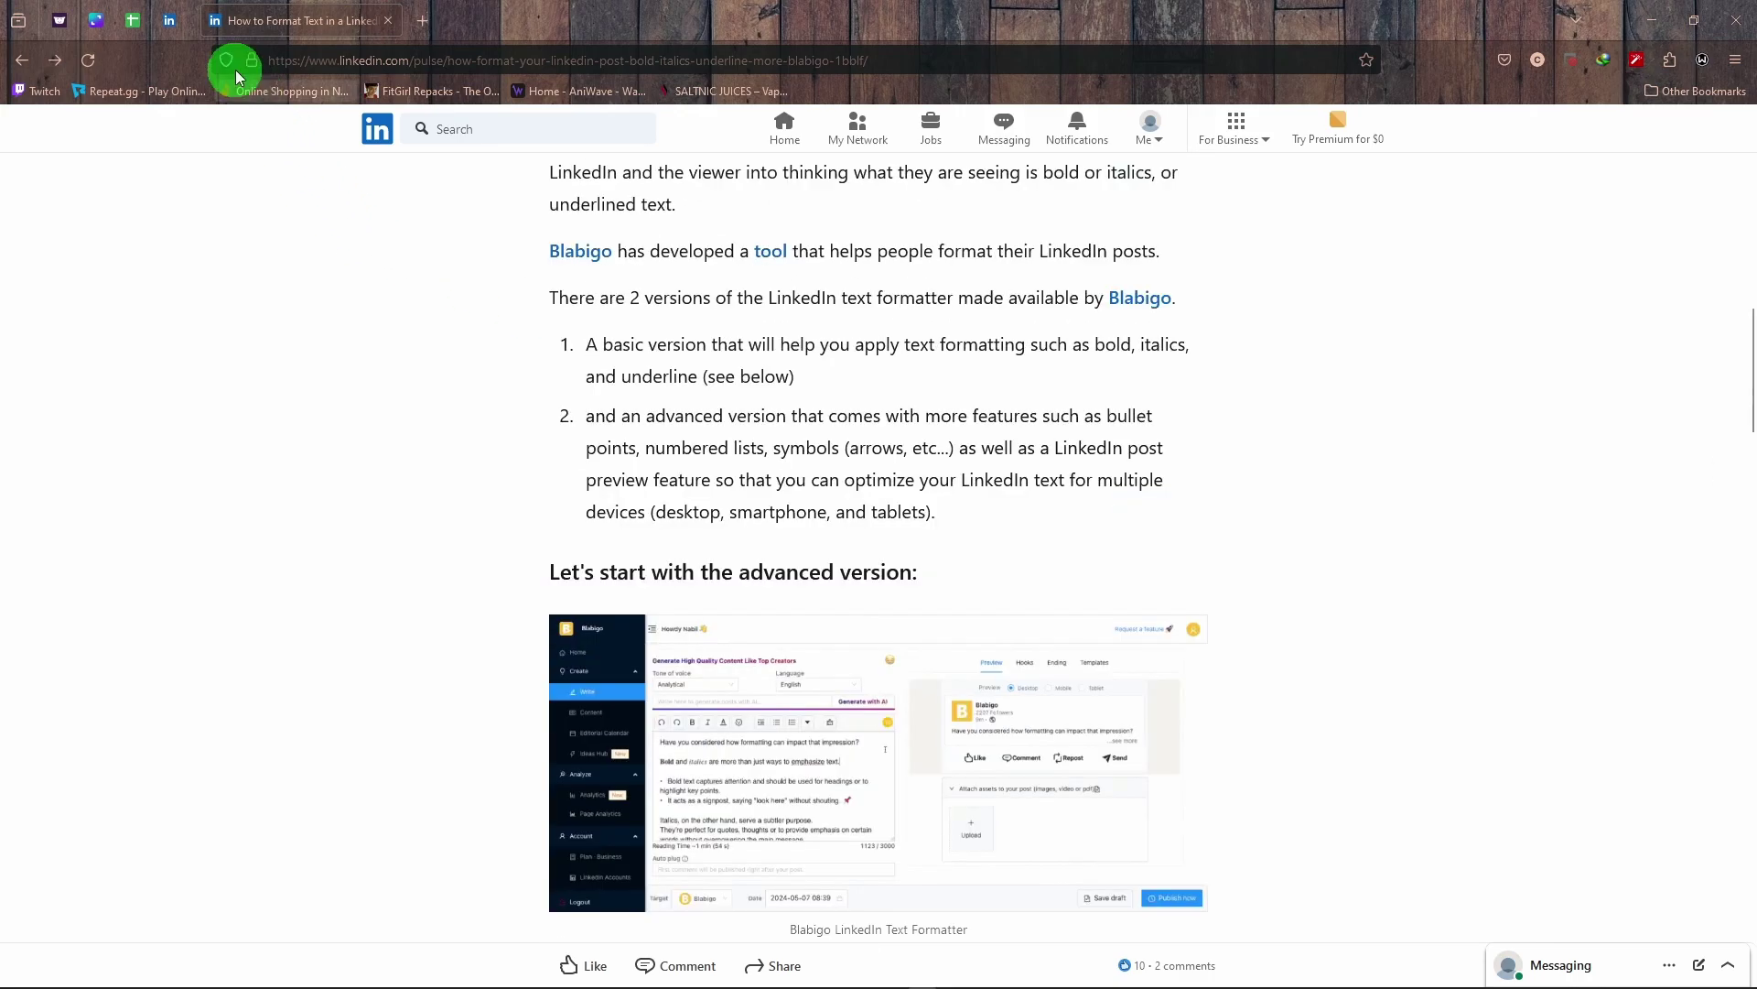
# Go forward to the LinkedIn home feed and start a new empty post
pyautogui.click(171, 21)
pyautogui.click(841, 584)
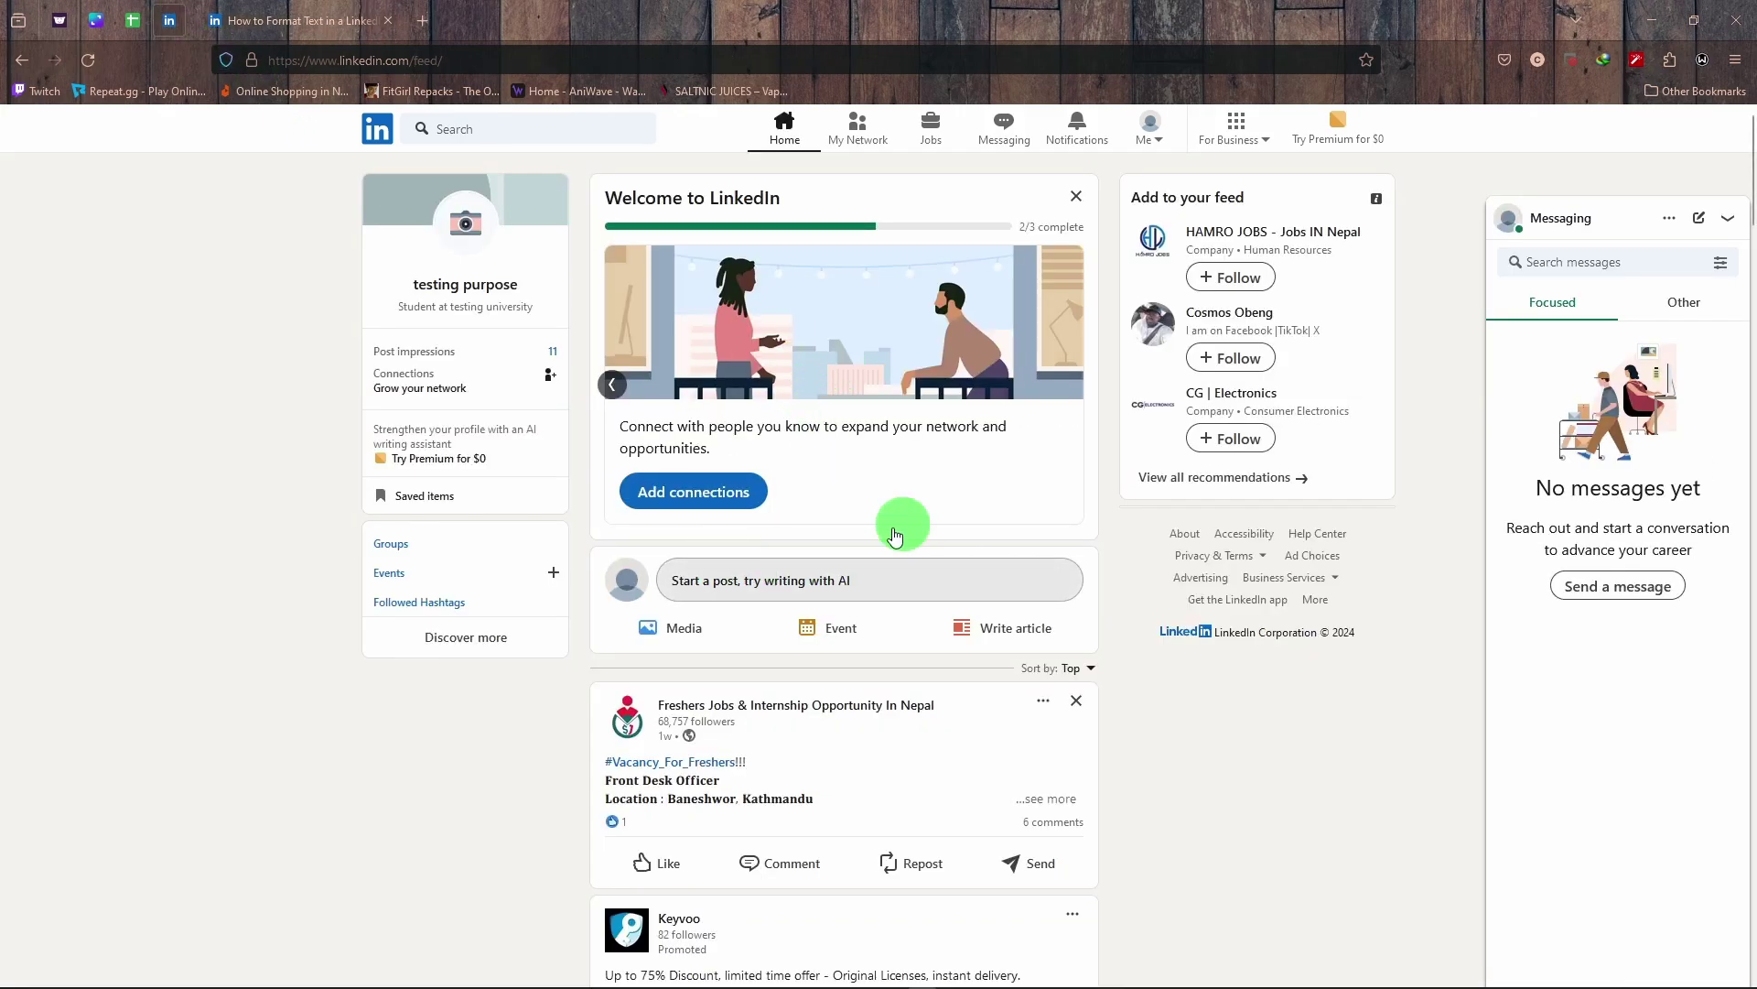